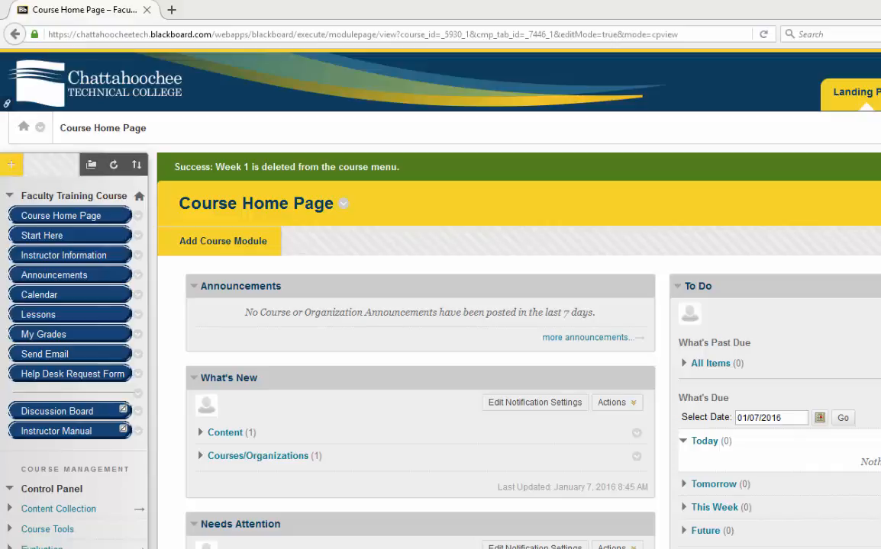
- Add a content area named Week 1 to the course menu and make it available to users
{"action": "left_click", "coordinate": [12, 165]}
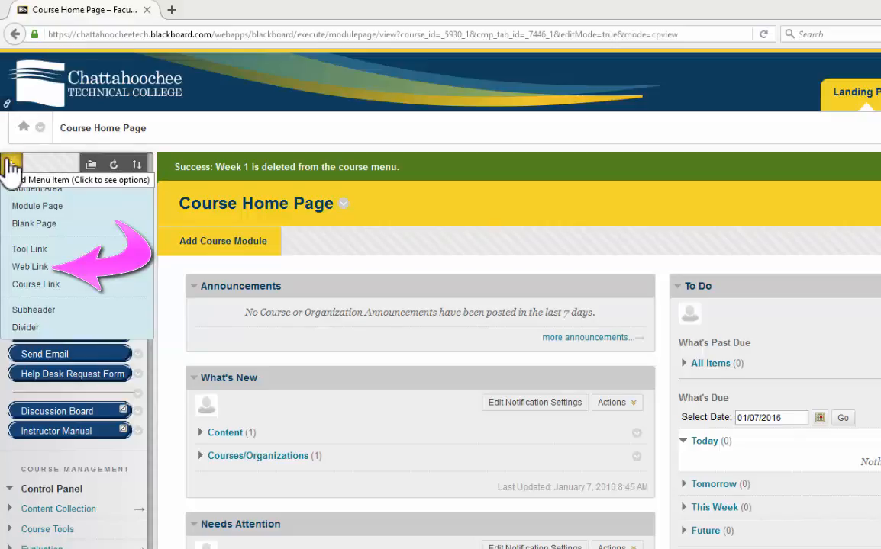
{"action": "left_click", "coordinate": [36, 188]}
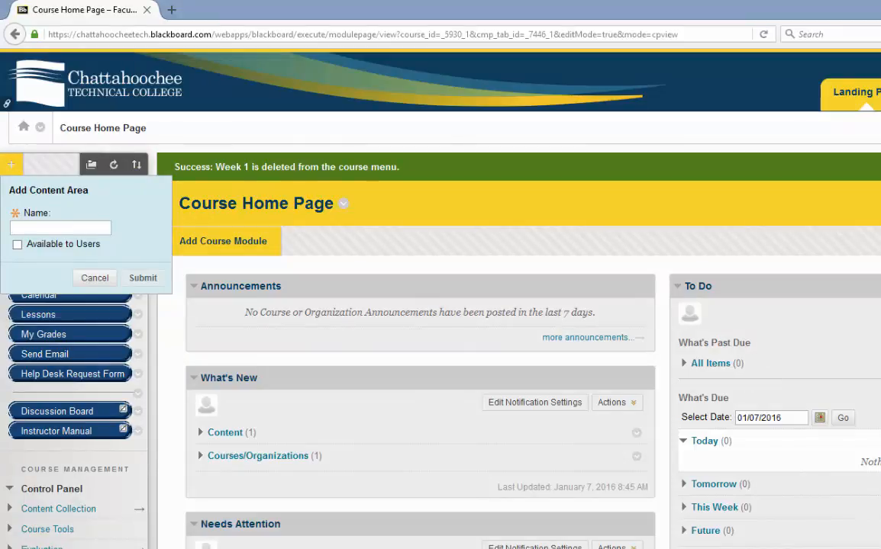
{"action": "type", "text": "Week 1"}
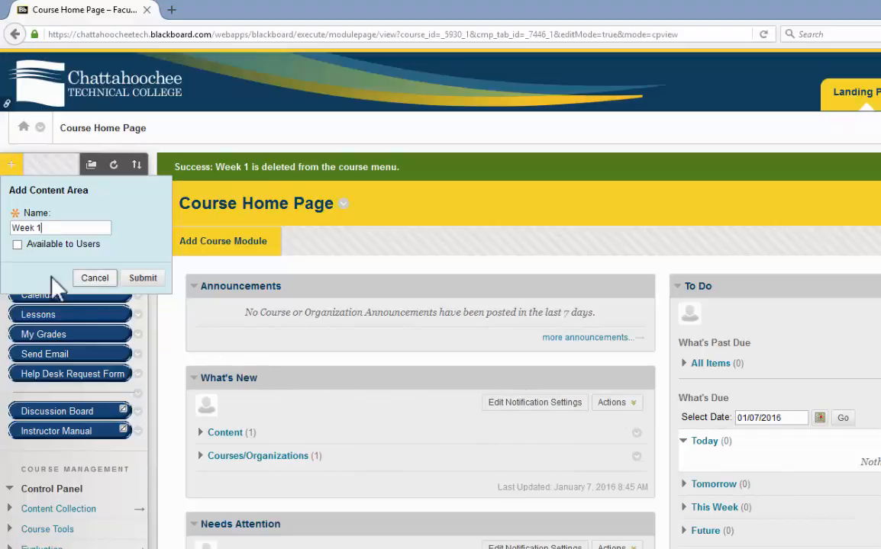
{"action": "left_click", "coordinate": [17, 245]}
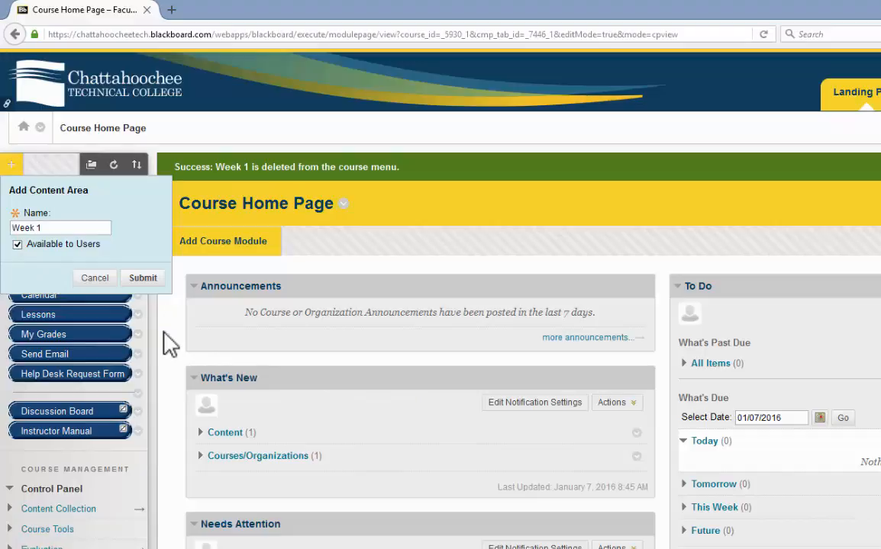
{"action": "left_click", "coordinate": [143, 278]}
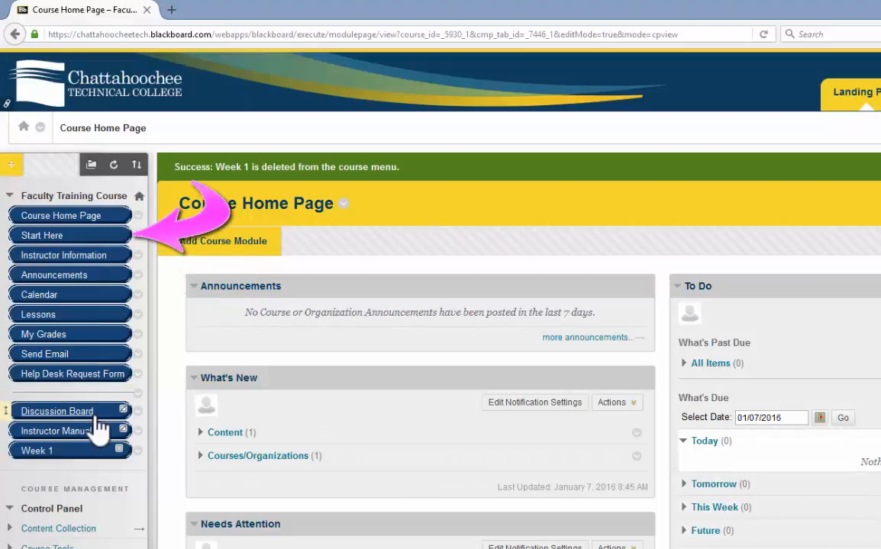
- View the Start Here, Lessons and Week 1 content areas to compare their content-building options
{"action": "left_click", "coordinate": [43, 238]}
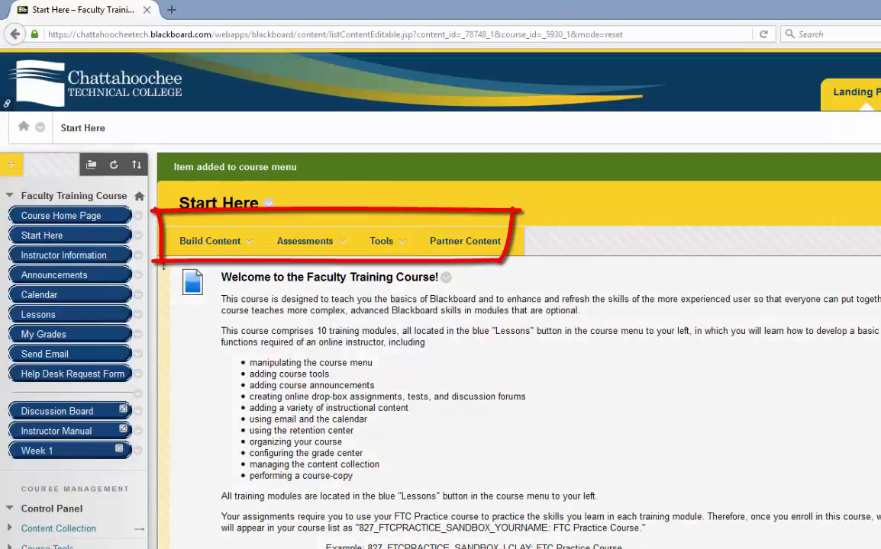
{"action": "left_click", "coordinate": [71, 316]}
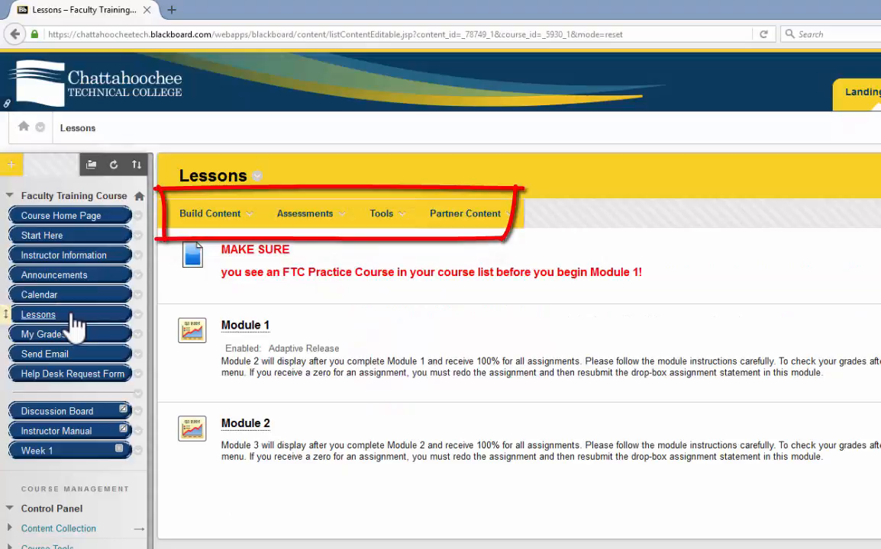
{"action": "left_click", "coordinate": [68, 457]}
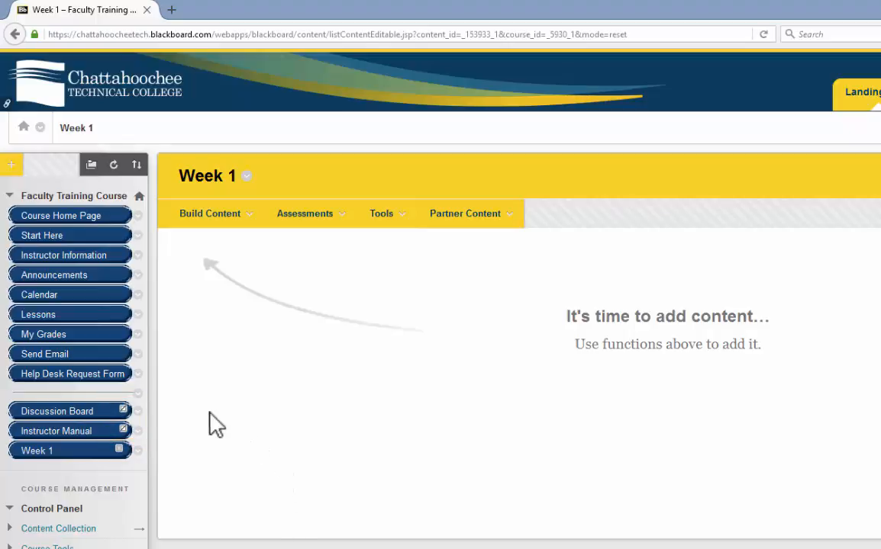
- Show the hidden Discussion Board link in the course menu, and hide it again
{"action": "left_click", "coordinate": [139, 415]}
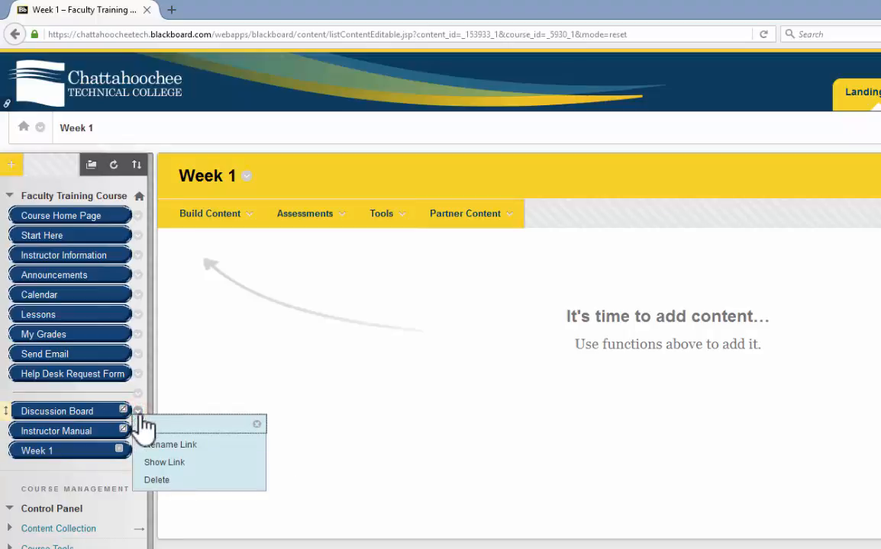
{"action": "left_click", "coordinate": [170, 461]}
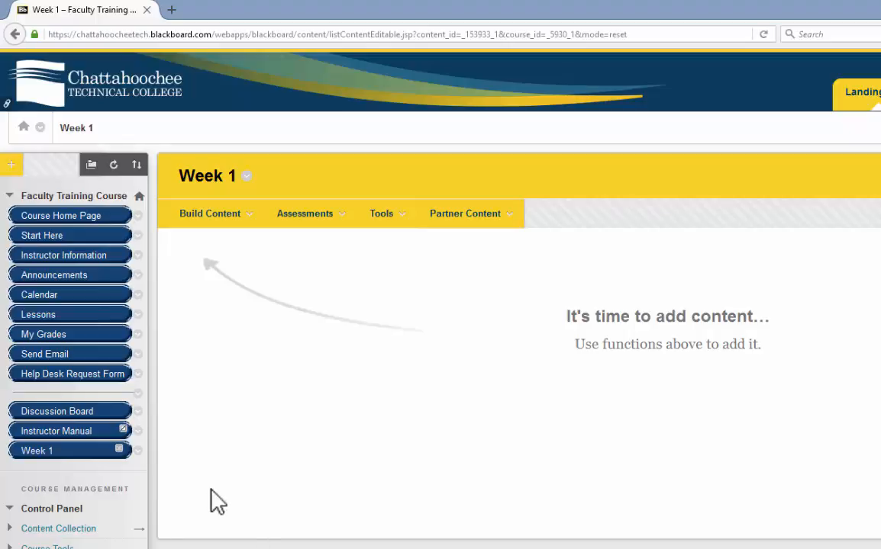
{"action": "left_click", "coordinate": [139, 413]}
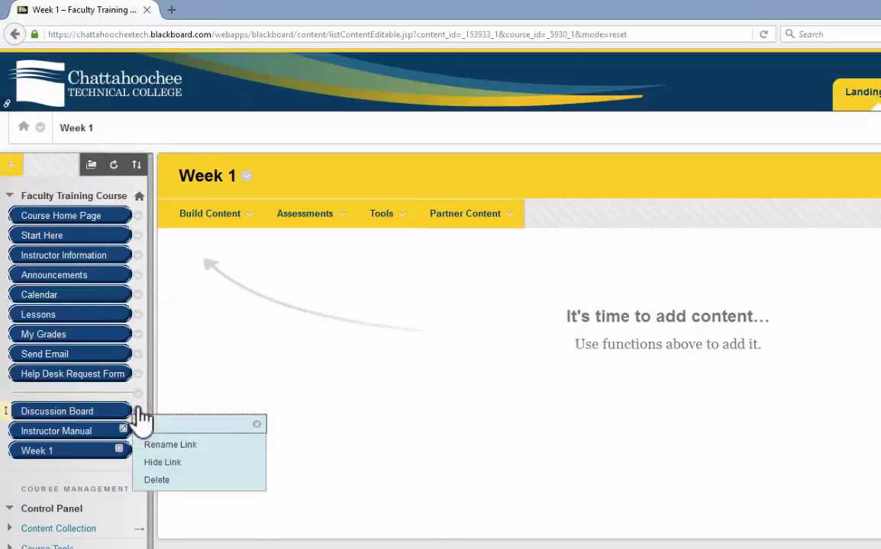
{"action": "left_click", "coordinate": [155, 462]}
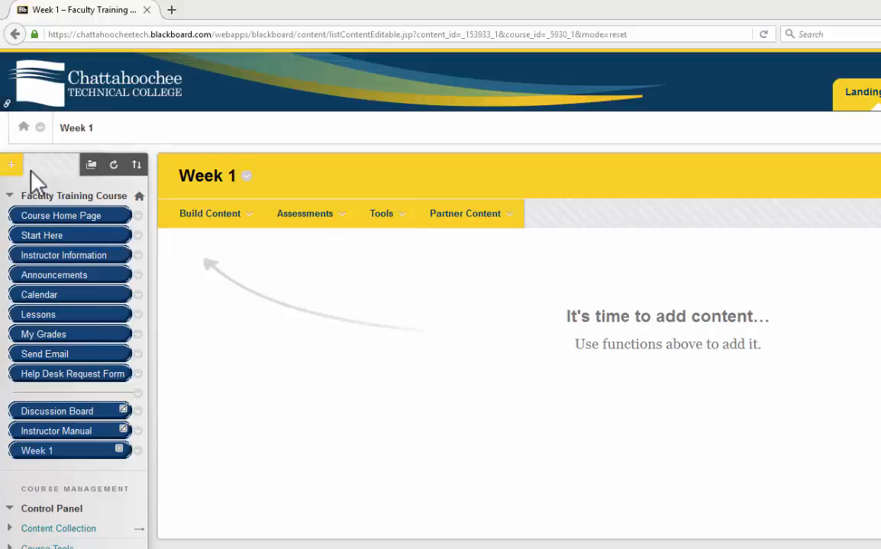
{"action": "left_click", "coordinate": [11, 165]}
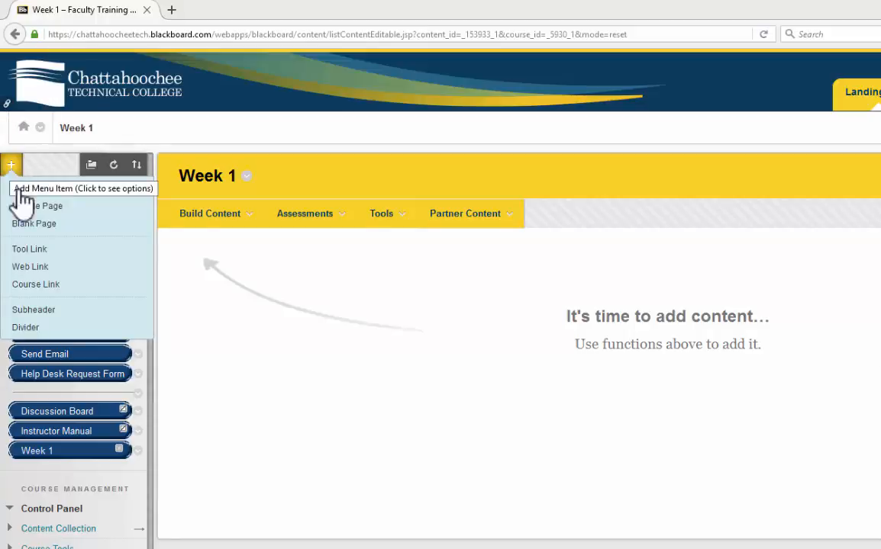
{"action": "left_click", "coordinate": [32, 249]}
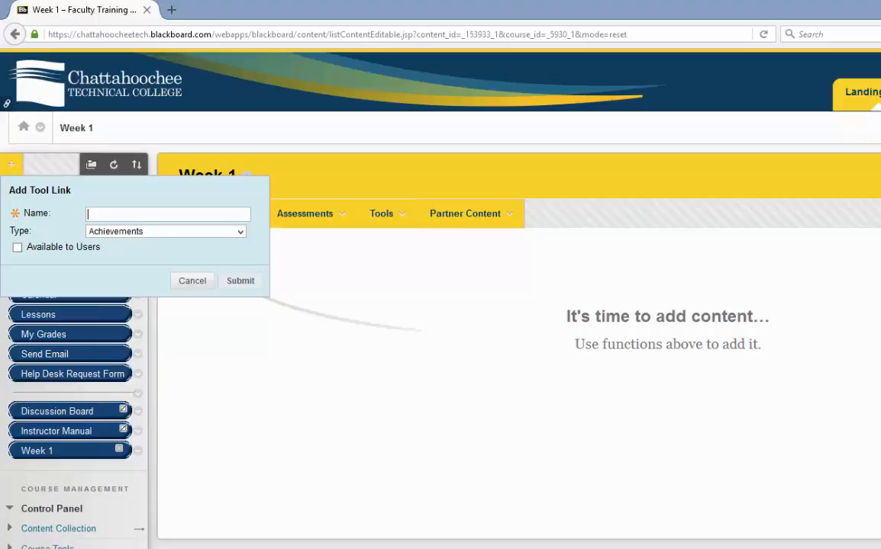
{"action": "left_click", "coordinate": [240, 232]}
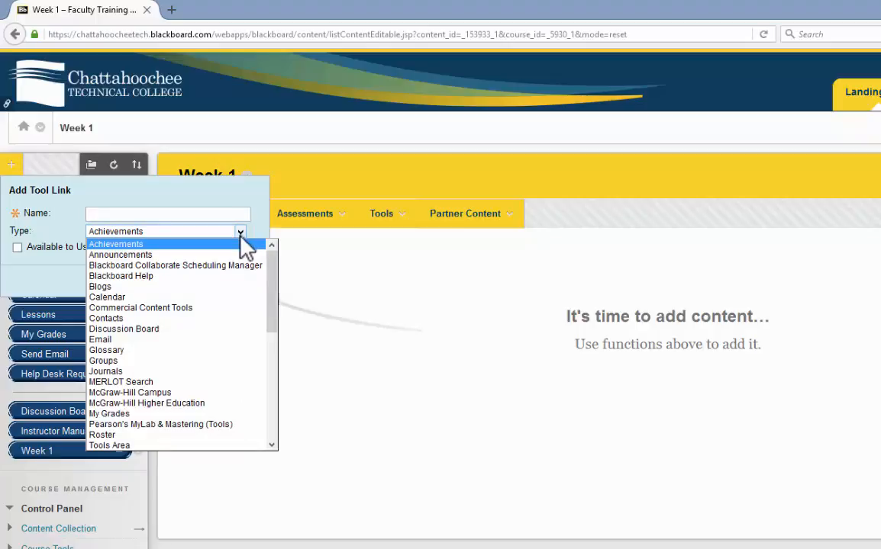
{"action": "left_click", "coordinate": [231, 296]}
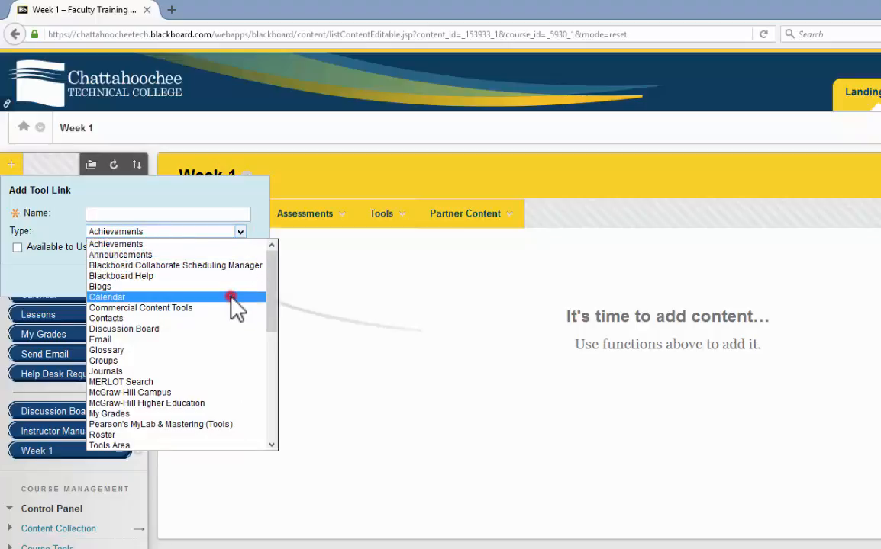
{"action": "left_click", "coordinate": [161, 213]}
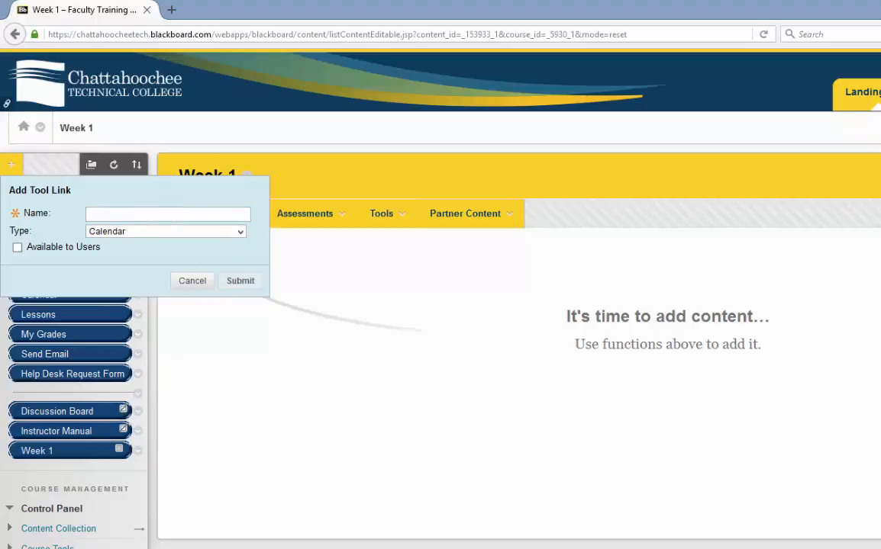
{"action": "type", "text": "Calendar"}
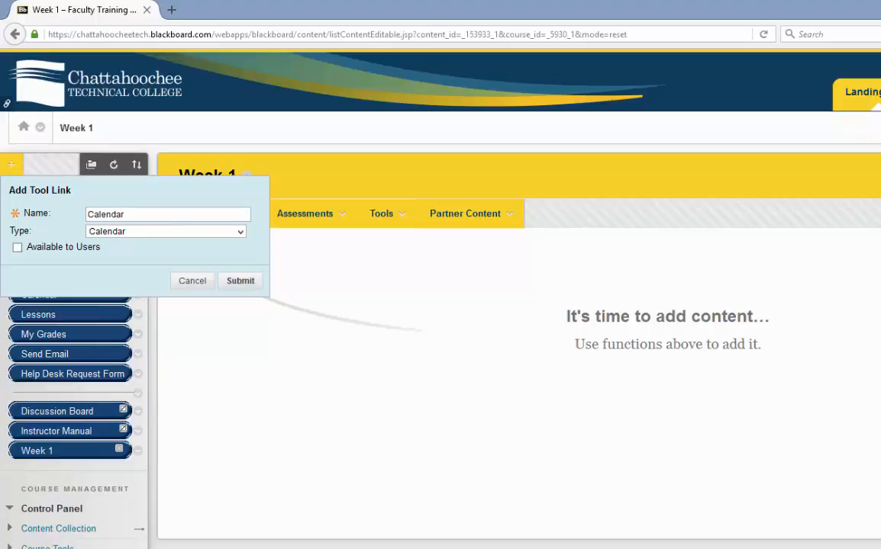
{"action": "left_click", "coordinate": [18, 248]}
{"action": "left_click", "coordinate": [190, 282]}
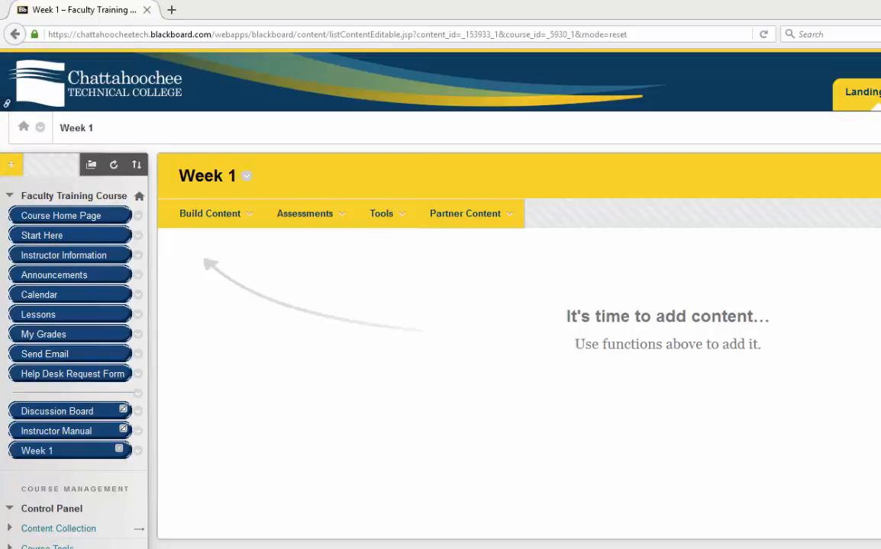
- Add a tool link named Course Tools of type Tools Area to the course menu, available to users
{"action": "left_click", "coordinate": [13, 166]}
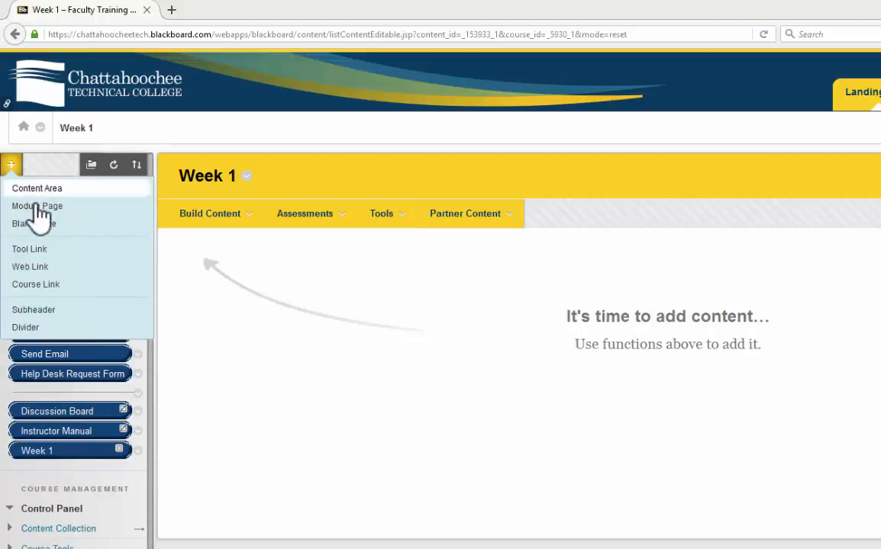
{"action": "left_click", "coordinate": [44, 249]}
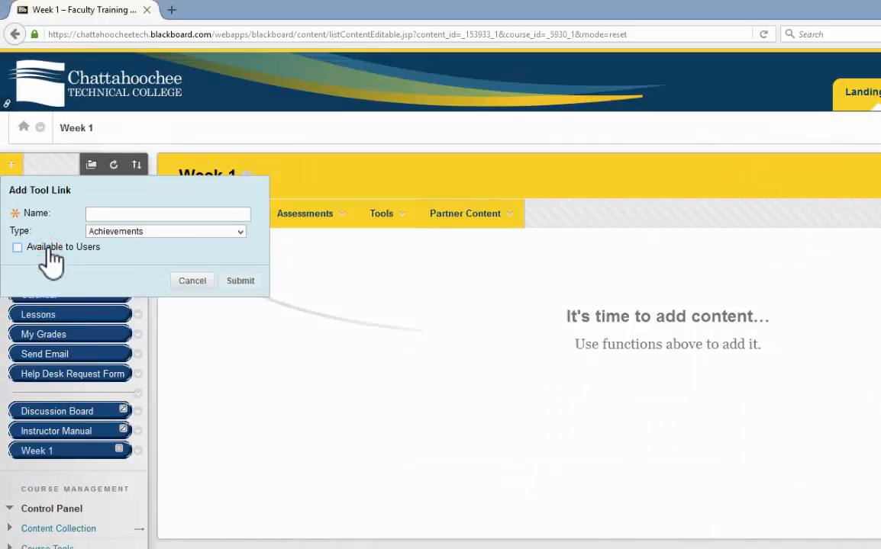
{"action": "left_click", "coordinate": [241, 233]}
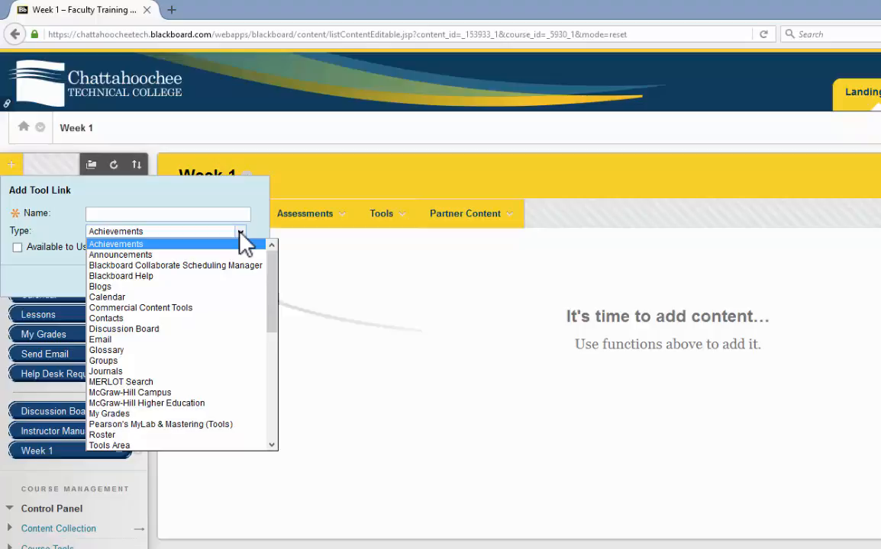
{"action": "left_click", "coordinate": [177, 445]}
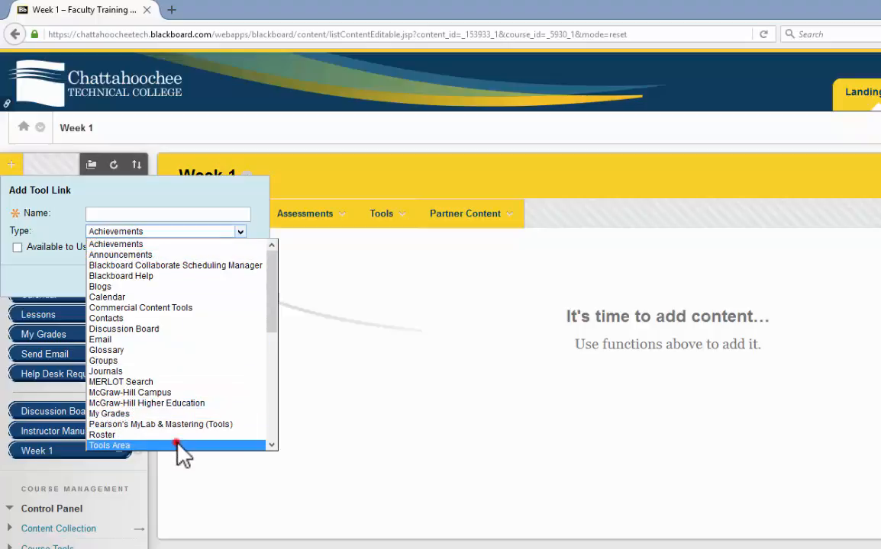
{"action": "left_click", "coordinate": [194, 215]}
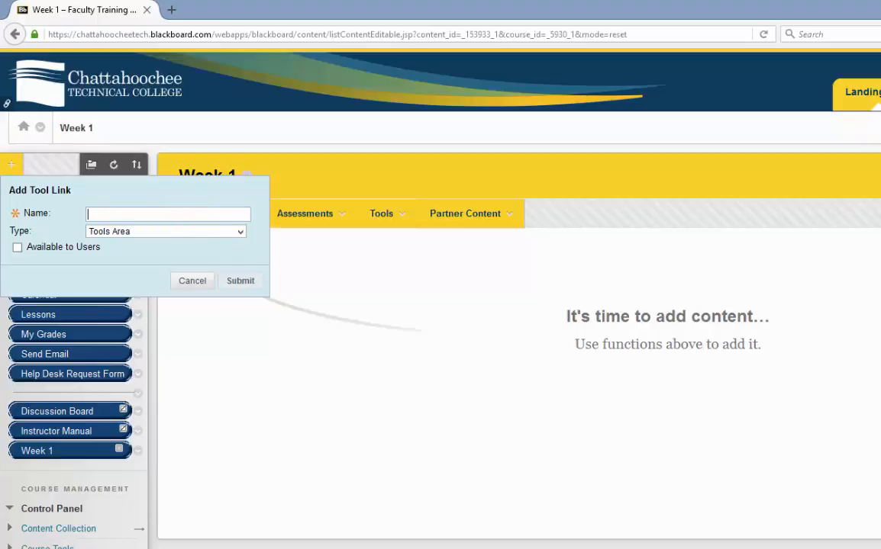
{"action": "type", "text": "Course Tools"}
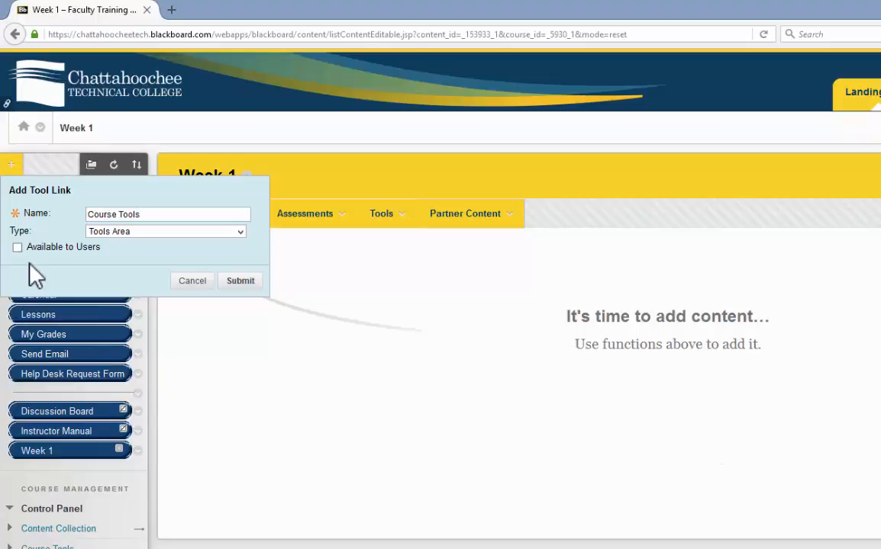
{"action": "left_click", "coordinate": [16, 247]}
{"action": "left_click", "coordinate": [240, 281]}
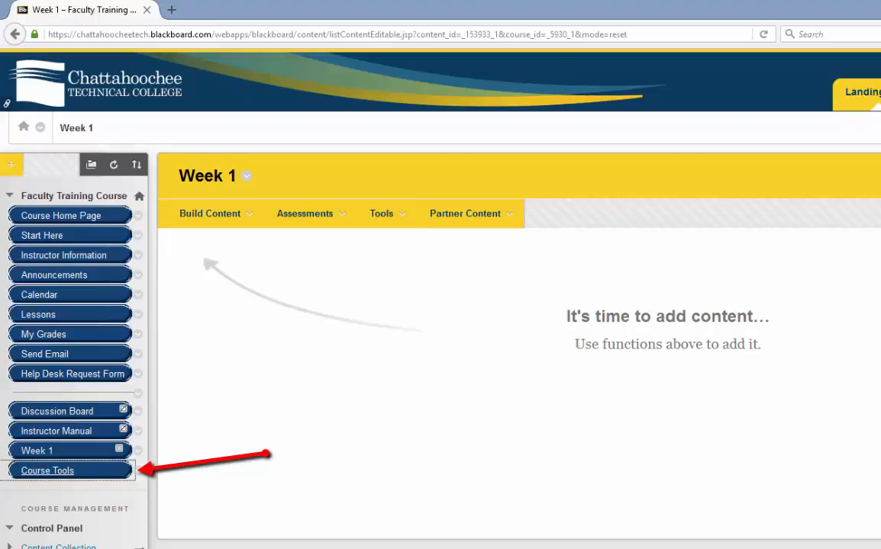
- Open the Course Tools page and examine the options of the Calendar and Lessons items in the course menu
{"action": "left_click", "coordinate": [50, 471]}
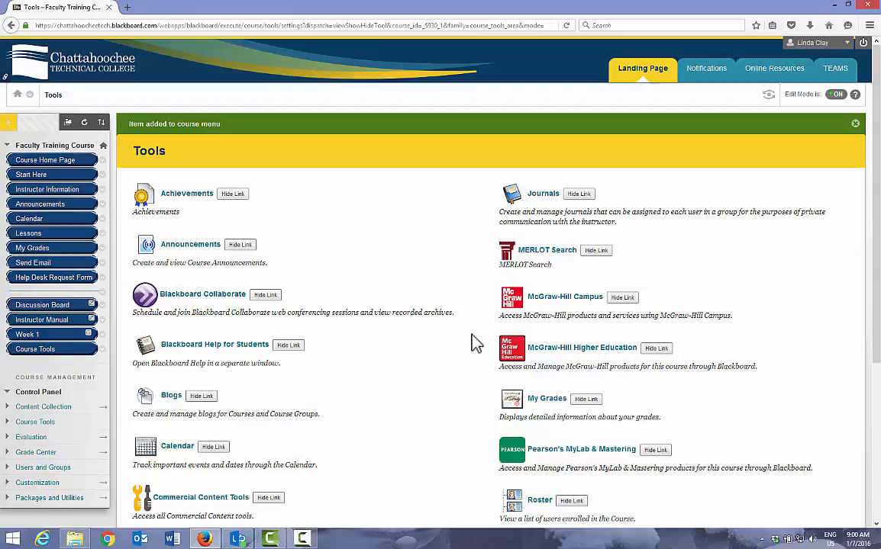
{"action": "left_click", "coordinate": [103, 221]}
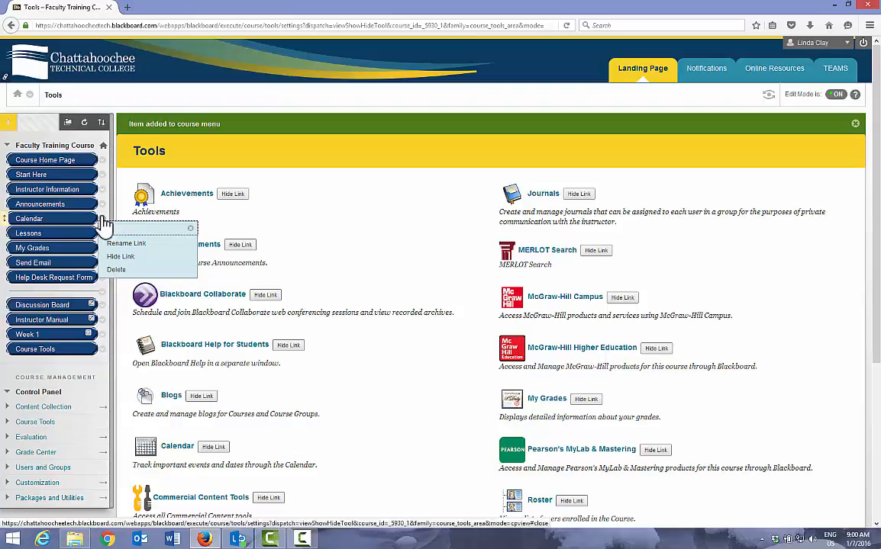
{"action": "left_click", "coordinate": [190, 229]}
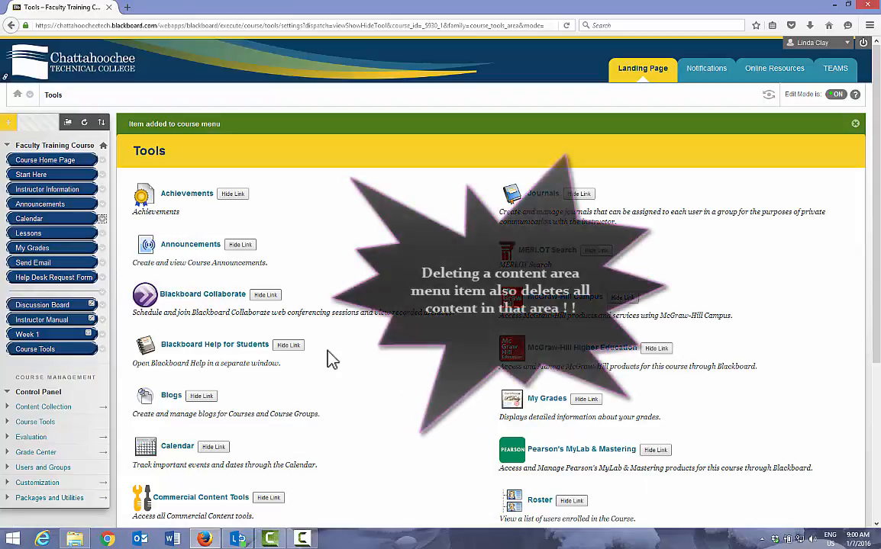
{"action": "left_click", "coordinate": [102, 233]}
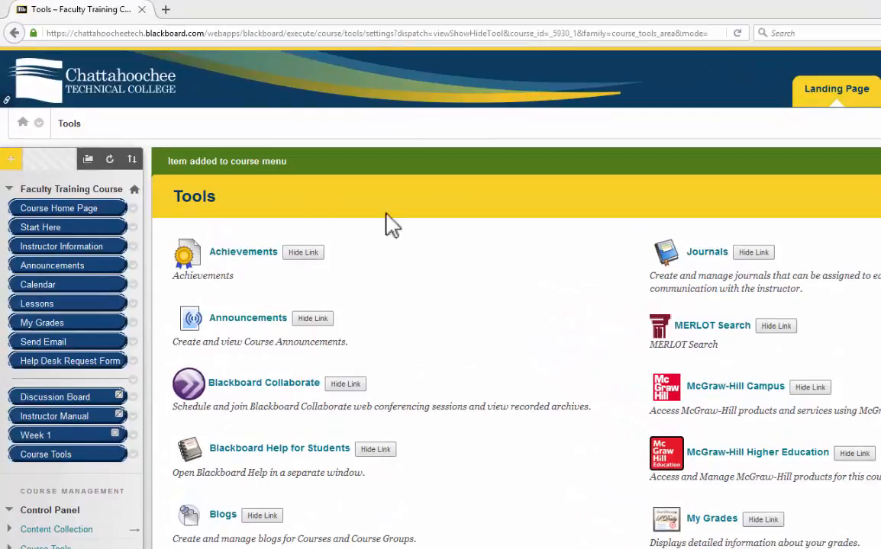
{"action": "left_click", "coordinate": [11, 159]}
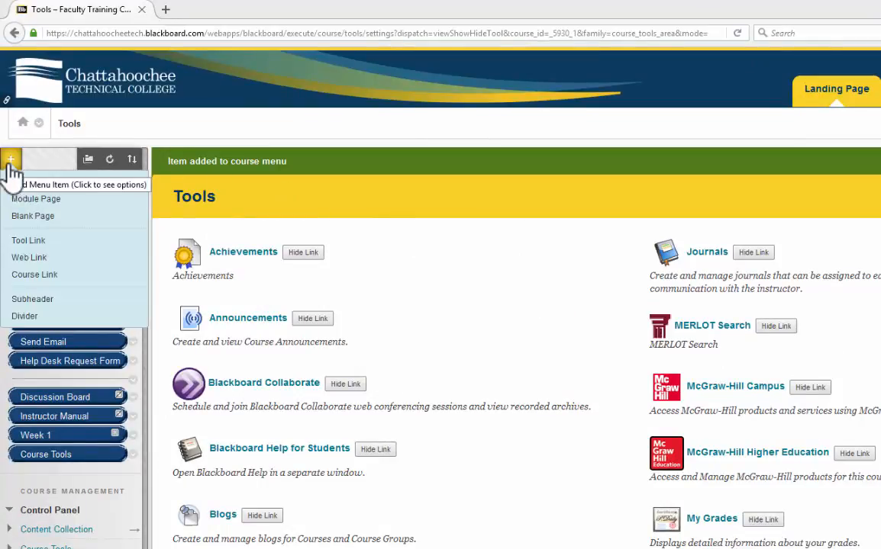
{"action": "left_click", "coordinate": [29, 257]}
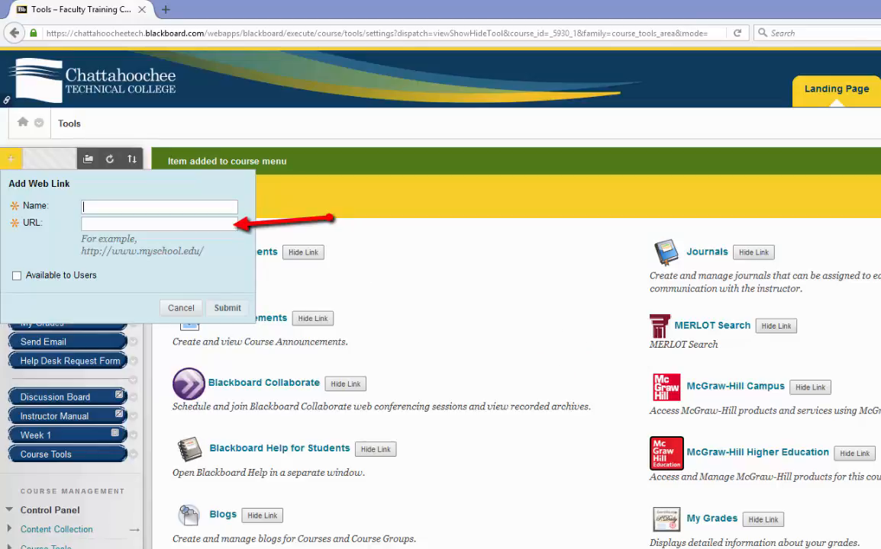
{"action": "left_click", "coordinate": [103, 225]}
{"action": "type", "text": "http://www.MLA.org"}
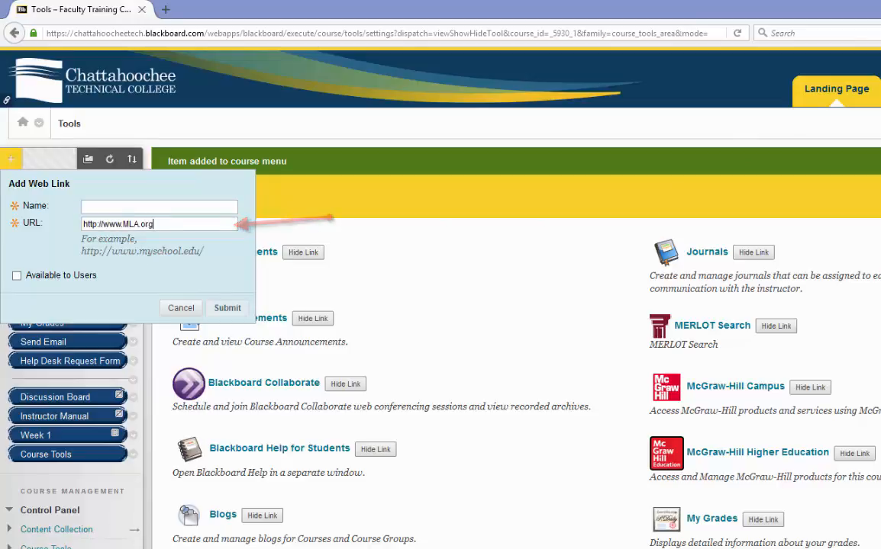
{"action": "left_click", "coordinate": [175, 206]}
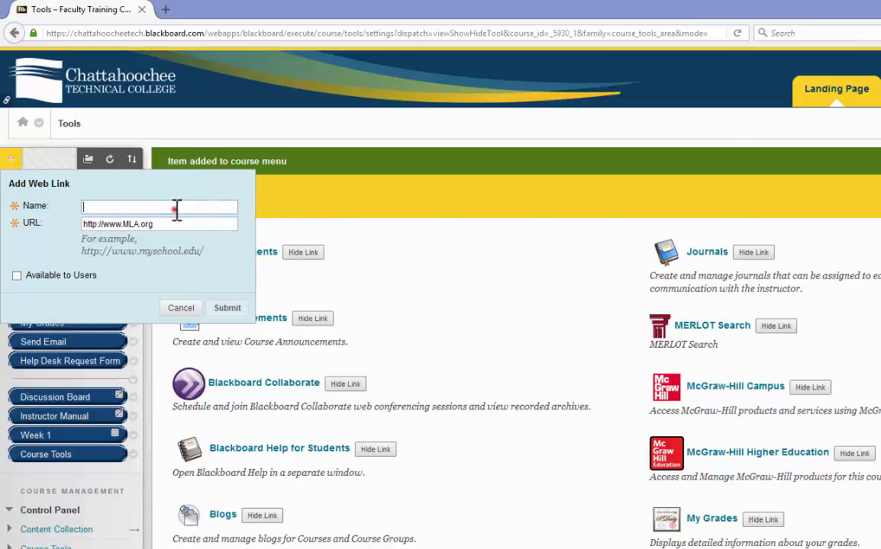
{"action": "type", "text": "Modern Language Association"}
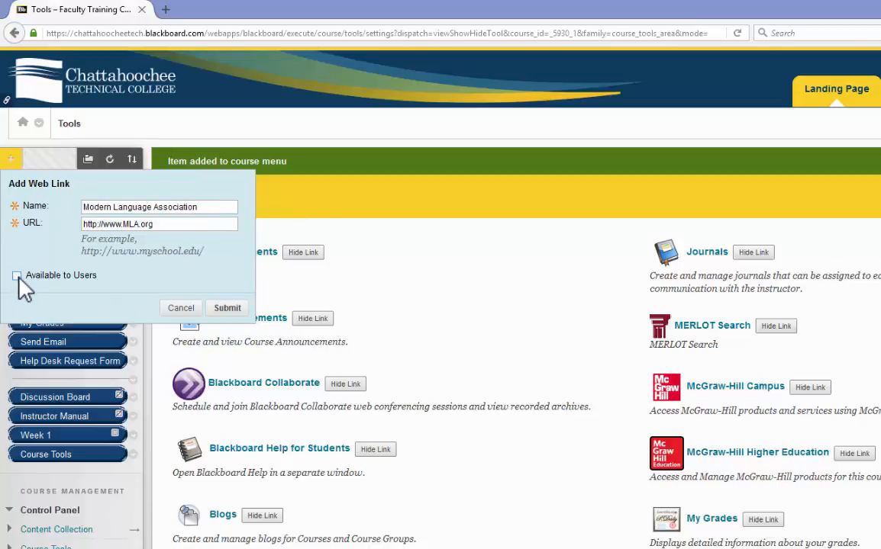
{"action": "left_click", "coordinate": [227, 309]}
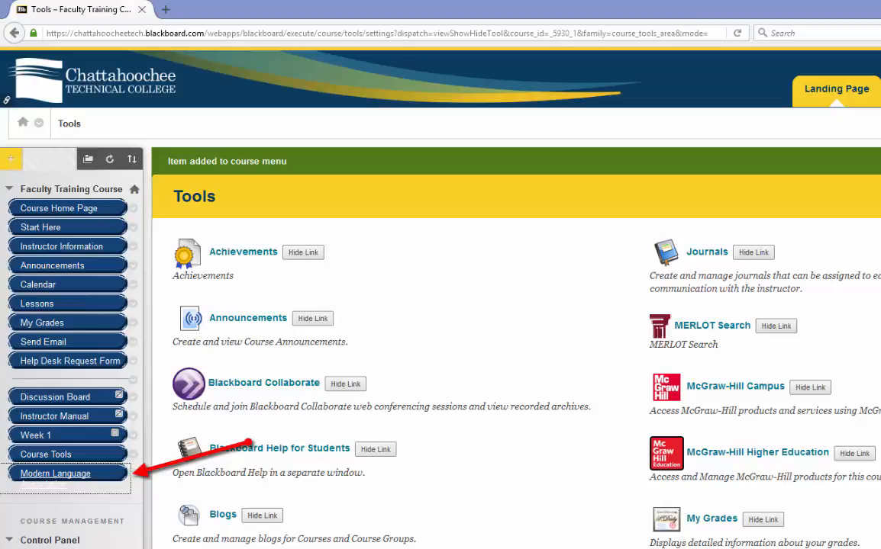
- Rename the Modern Language Association link in the course menu to MLA
{"action": "left_click", "coordinate": [133, 474]}
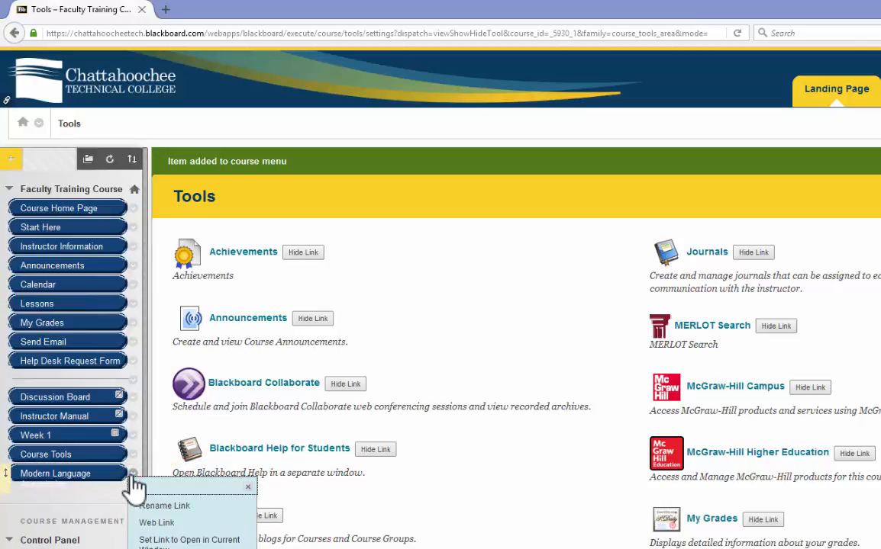
{"action": "left_click", "coordinate": [169, 507]}
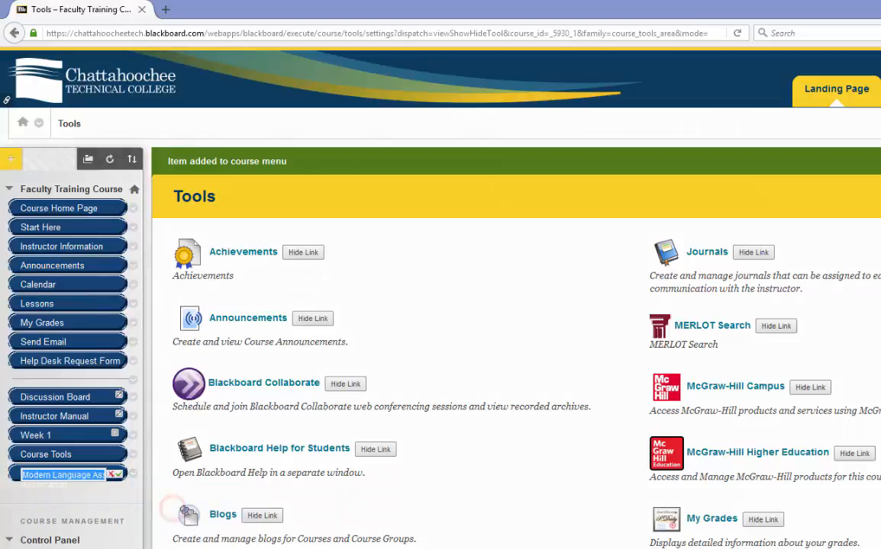
{"action": "key", "text": "BackSpace"}
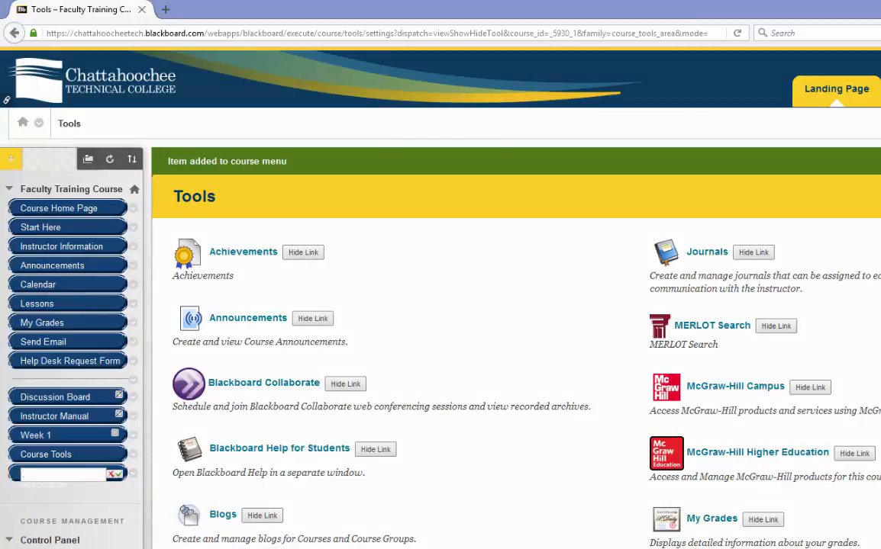
{"action": "type", "text": "MLA"}
{"action": "left_click", "coordinate": [118, 475]}
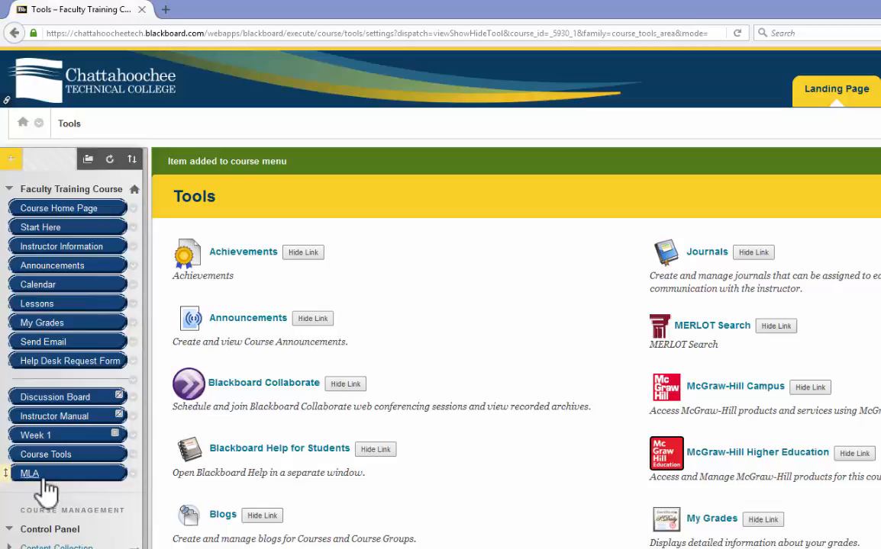
- View the available options of the My Grades item in the course menu, and close them without changing anything
{"action": "mouse_move", "coordinate": [5, 477]}
{"action": "left_mouse_down"}
{"action": "mouse_move", "coordinate": [6, 393]}
{"action": "mouse_move", "coordinate": [5, 477]}
{"action": "left_mouse_up"}
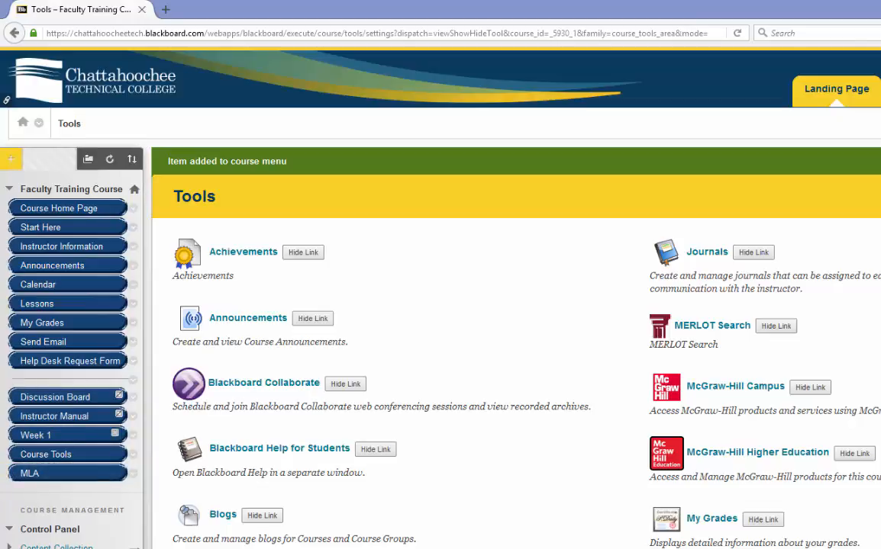
{"action": "left_click", "coordinate": [134, 323]}
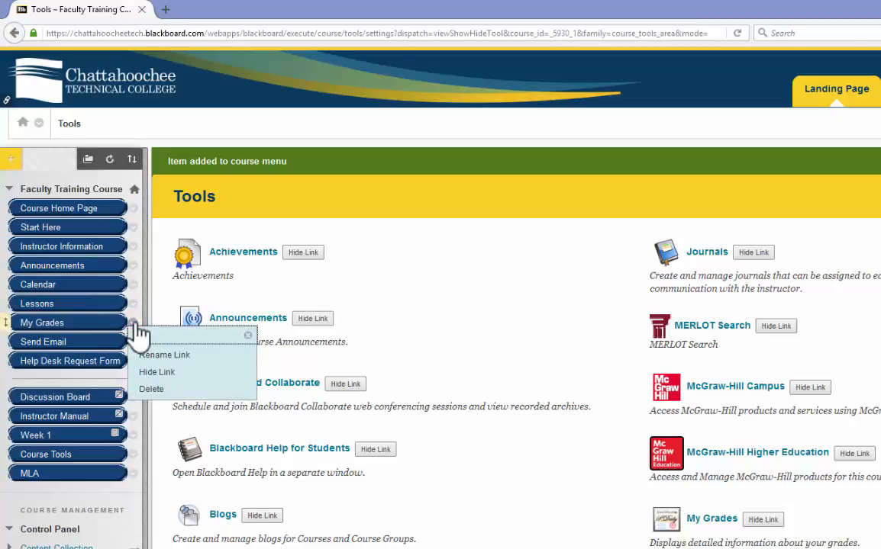
{"action": "left_click", "coordinate": [134, 324]}
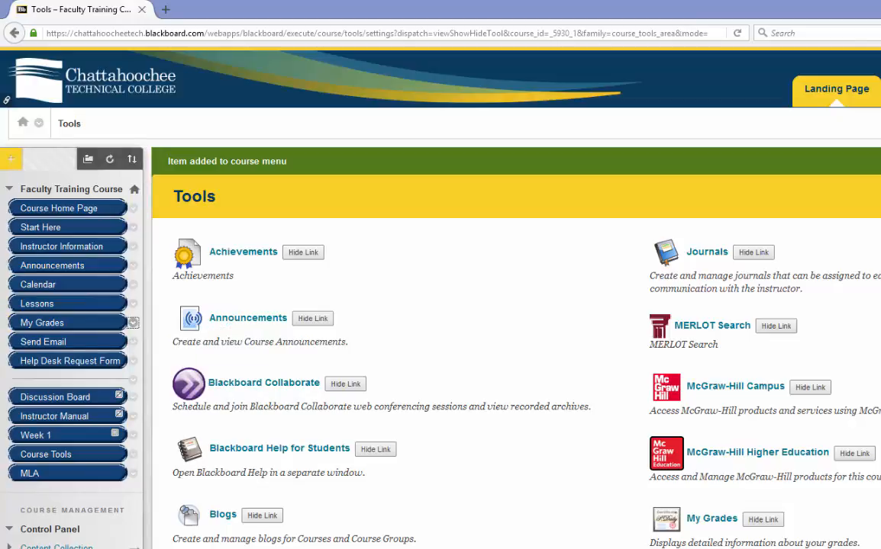